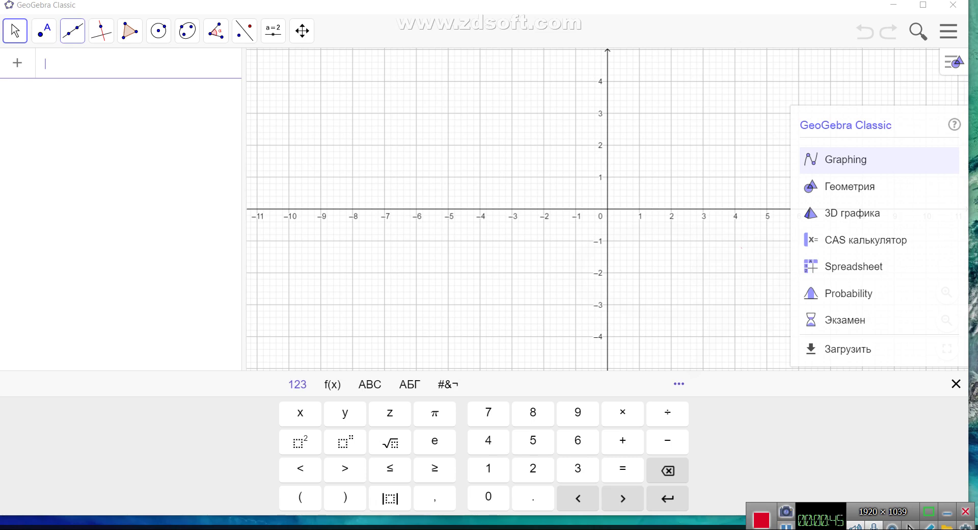
- Draw segment AB (Отрезок) from (-9, 1) to (-5, 1)
click(72, 30)
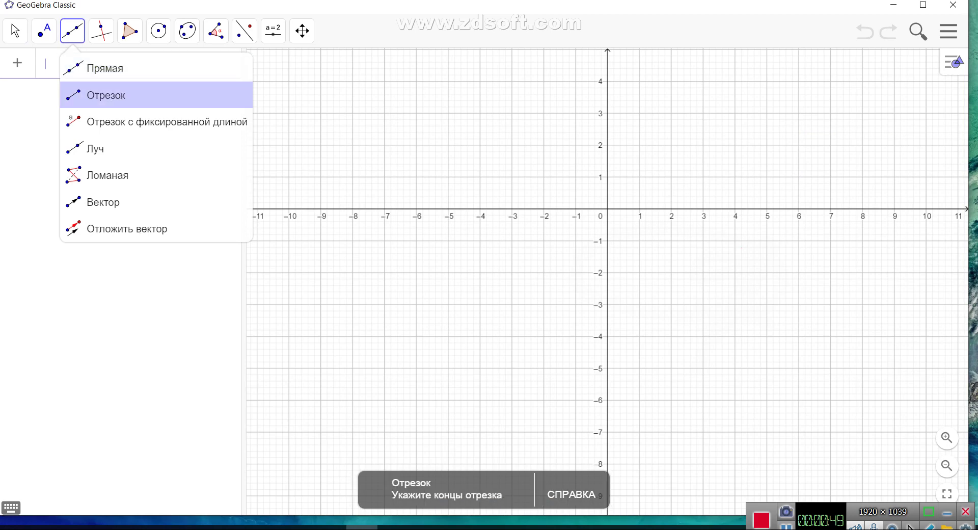
click(106, 96)
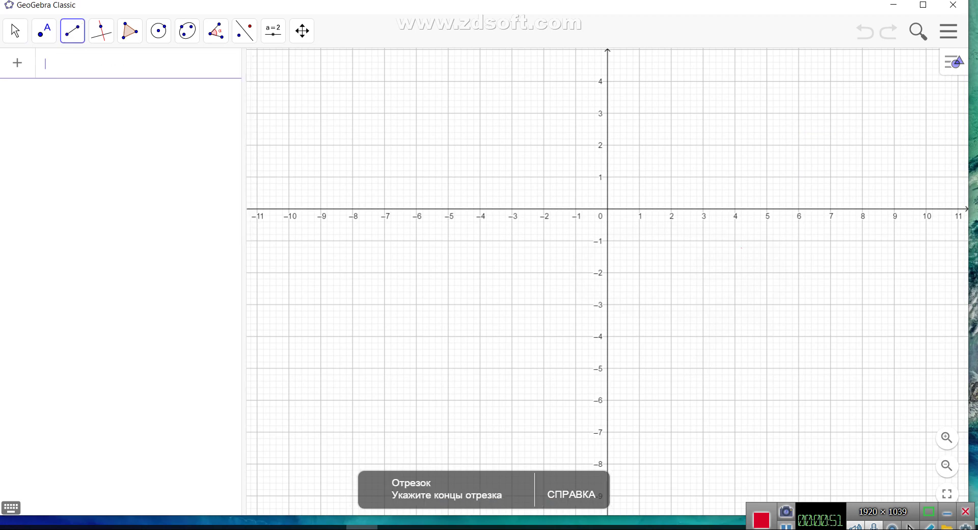
click(321, 177)
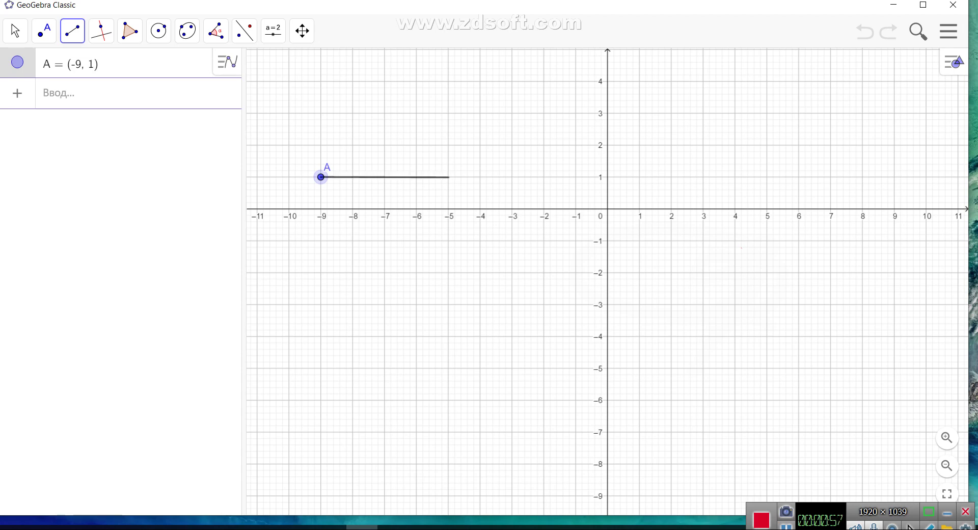
click(448, 177)
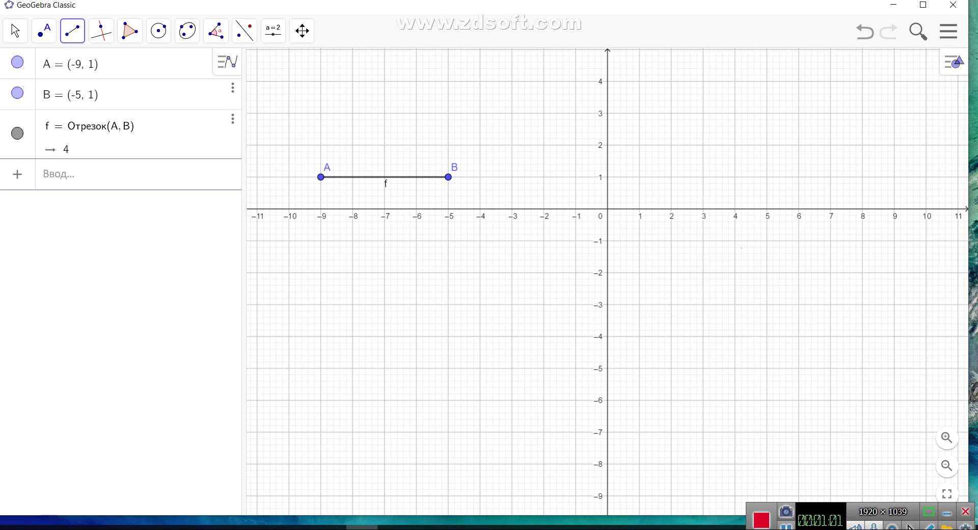
- Construct a 45° counterclockwise angle of given size with its vertex at A and one side through B
click(215, 30)
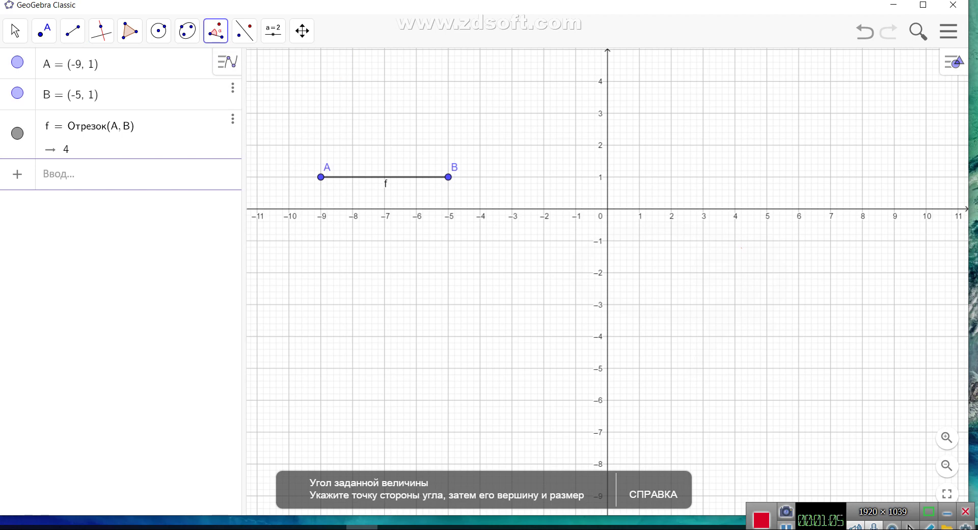
click(449, 177)
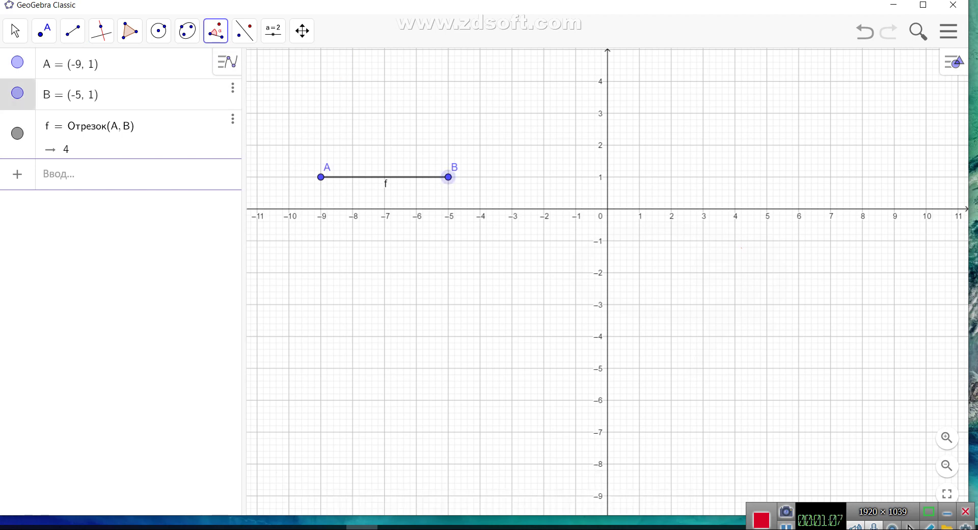
click(320, 177)
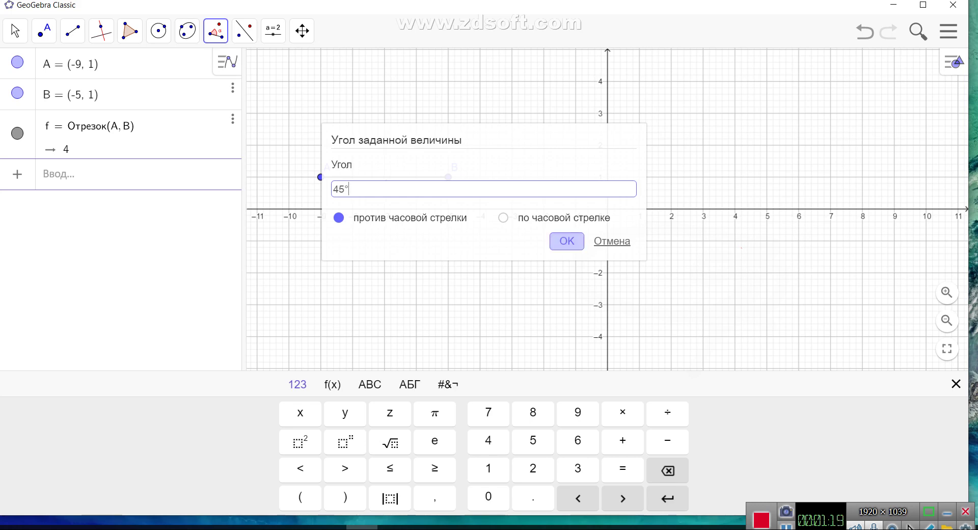
click(566, 241)
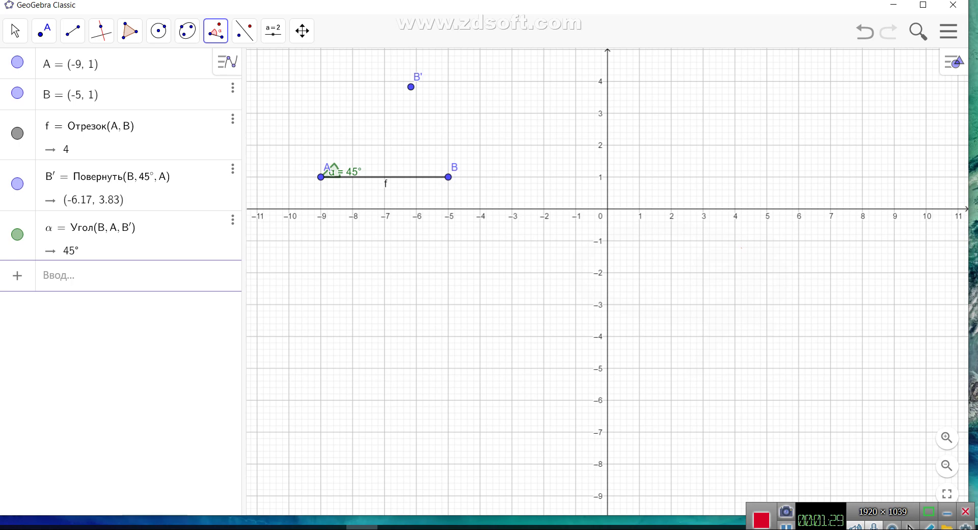
- Draw segments from the rotated point B' to A and from B' to B to complete the triangle
click(72, 31)
click(106, 95)
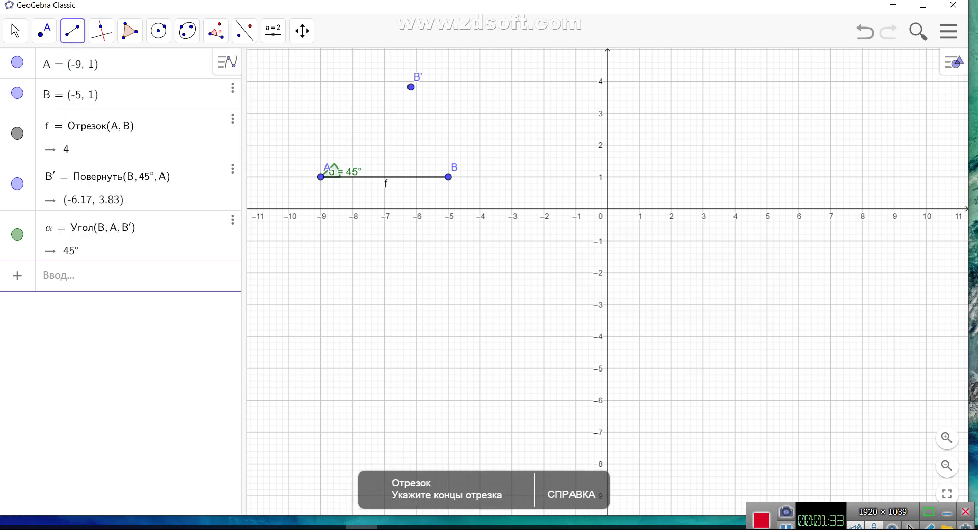
click(411, 87)
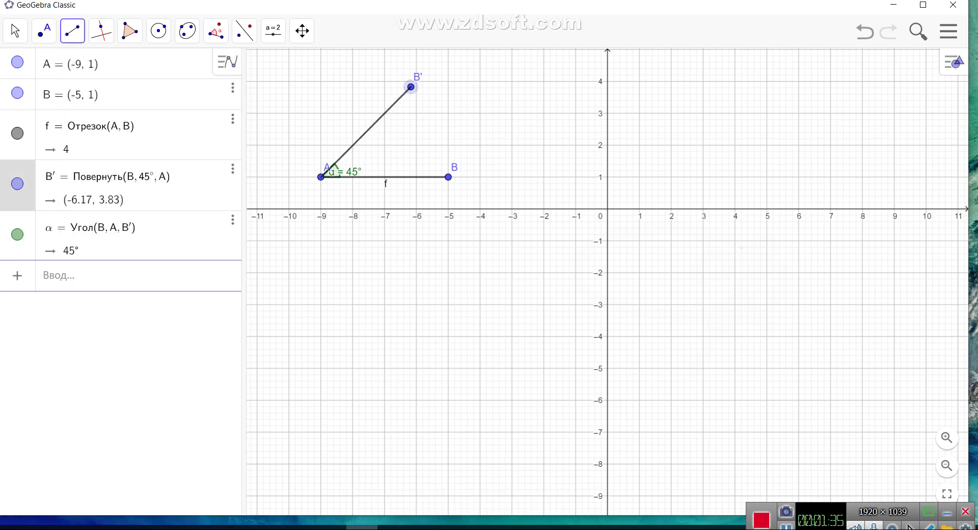
click(321, 177)
click(412, 87)
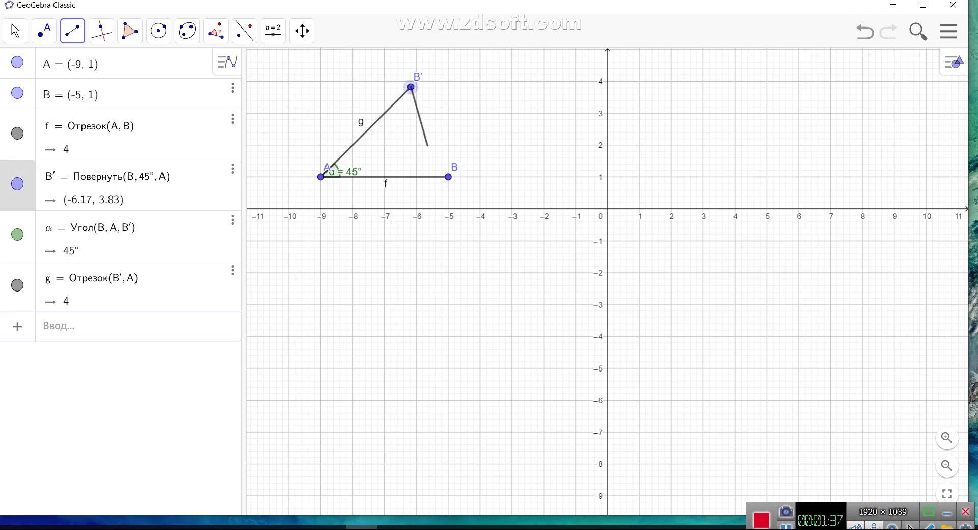
click(448, 177)
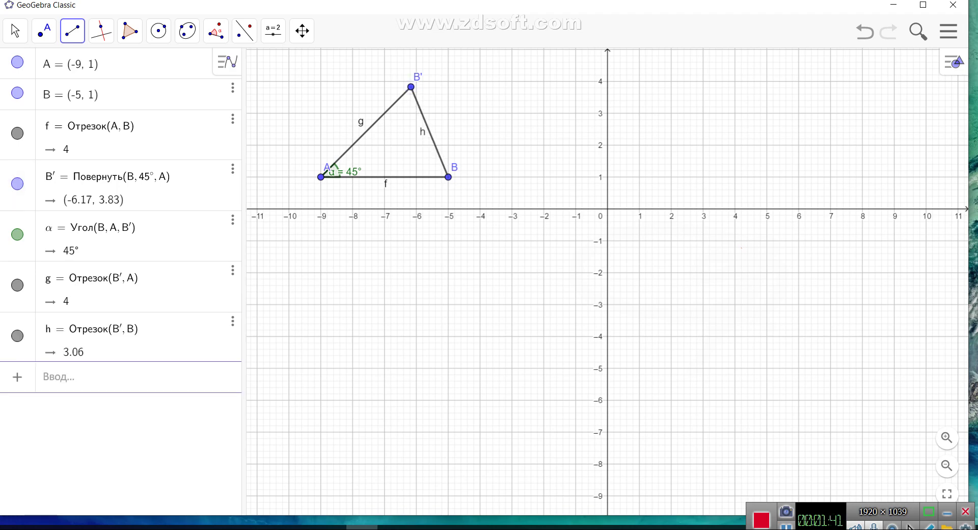
- Mark the triangle's interior angles at B' and B with the Angle tool (Угол)
click(216, 31)
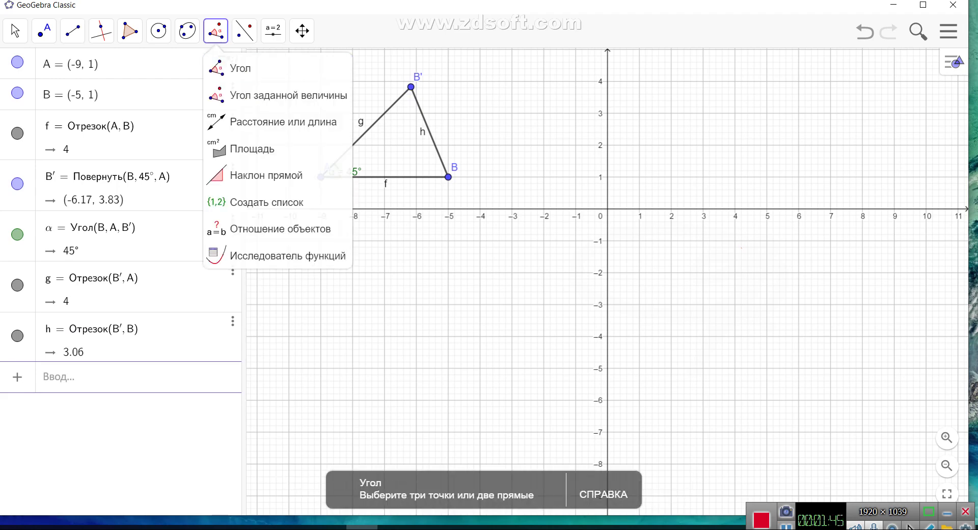
click(239, 68)
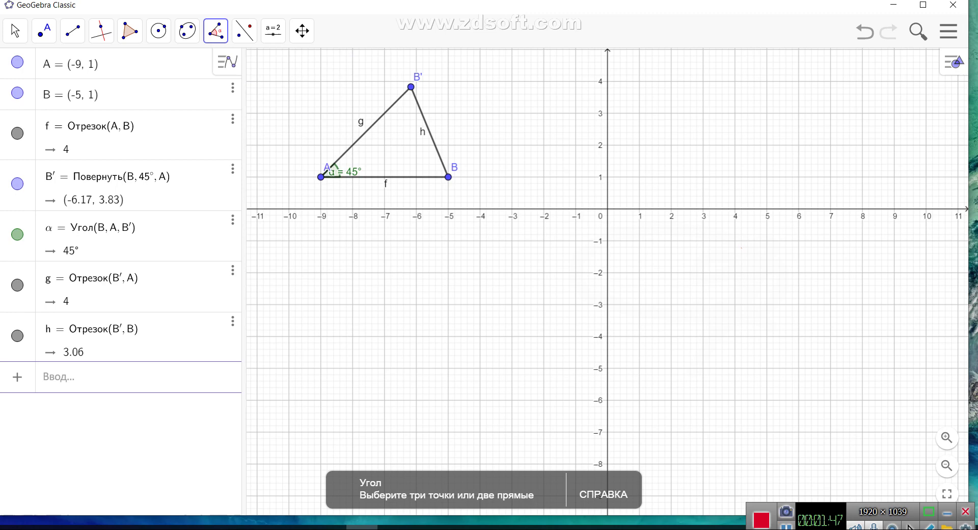
click(321, 177)
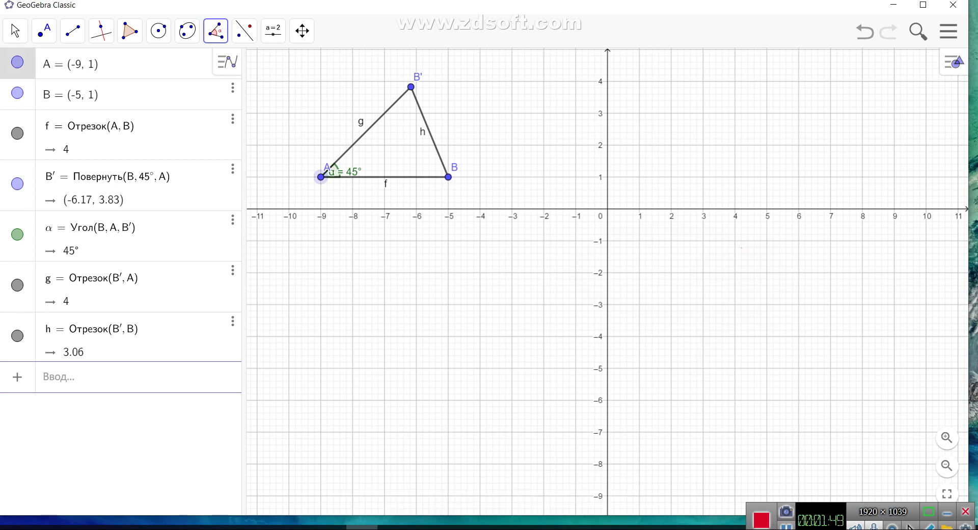
click(411, 86)
click(448, 176)
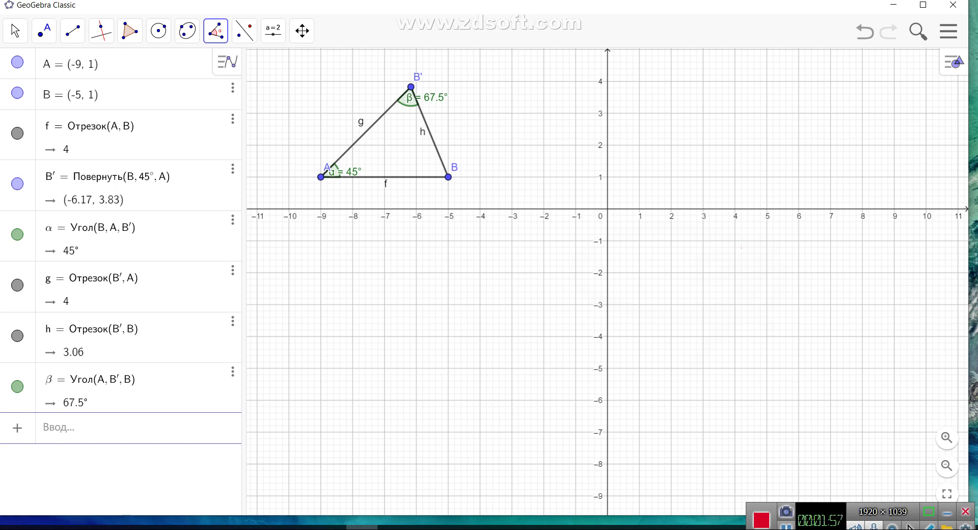
click(411, 86)
click(447, 177)
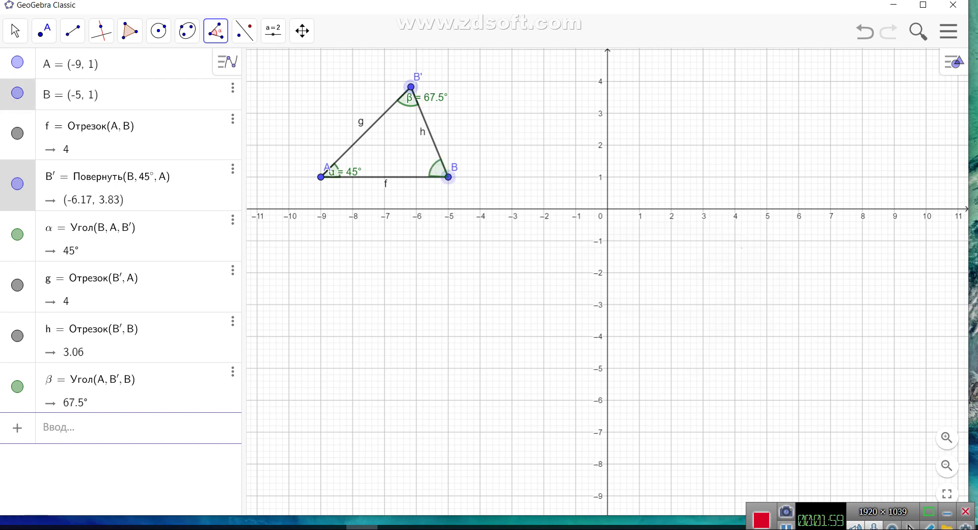
click(321, 176)
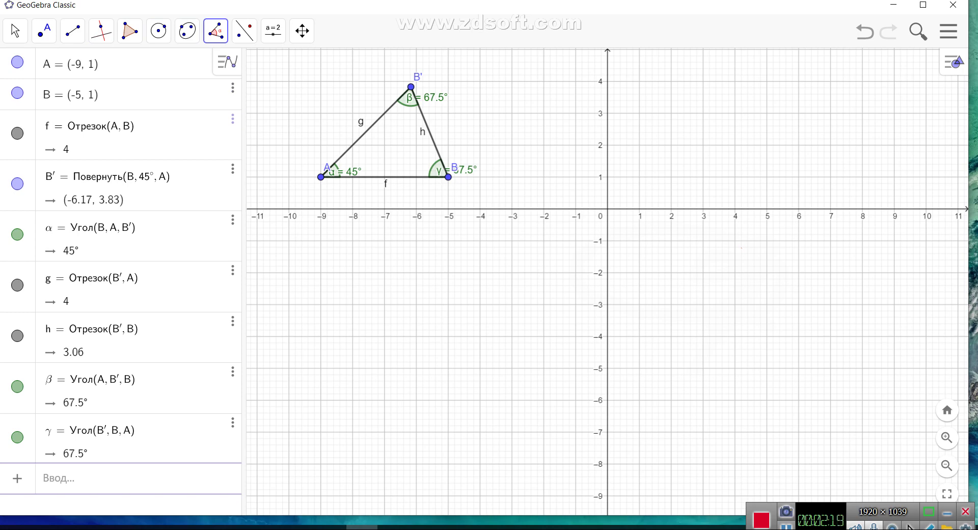
- Measure the lengths of the triangle's sides AB, BB' and B'A with distance labels
click(216, 31)
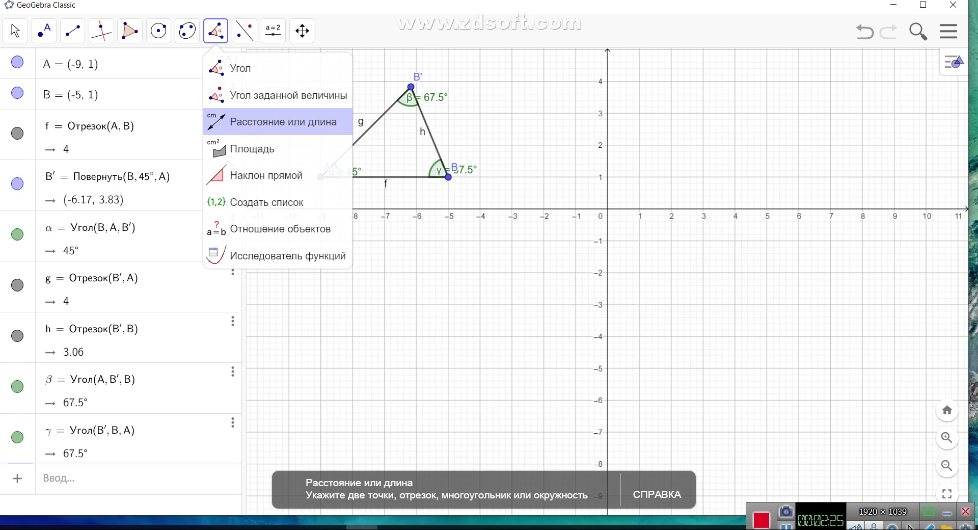
click(284, 121)
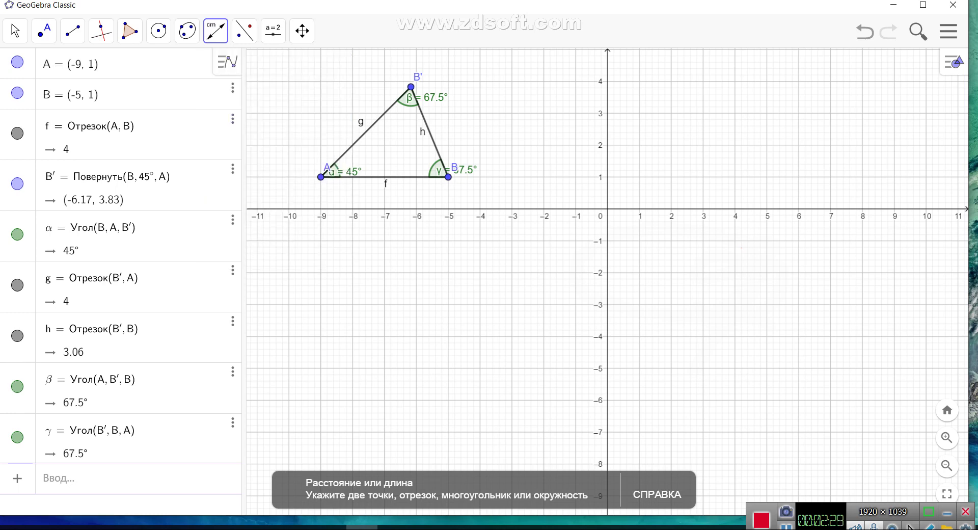
click(321, 177)
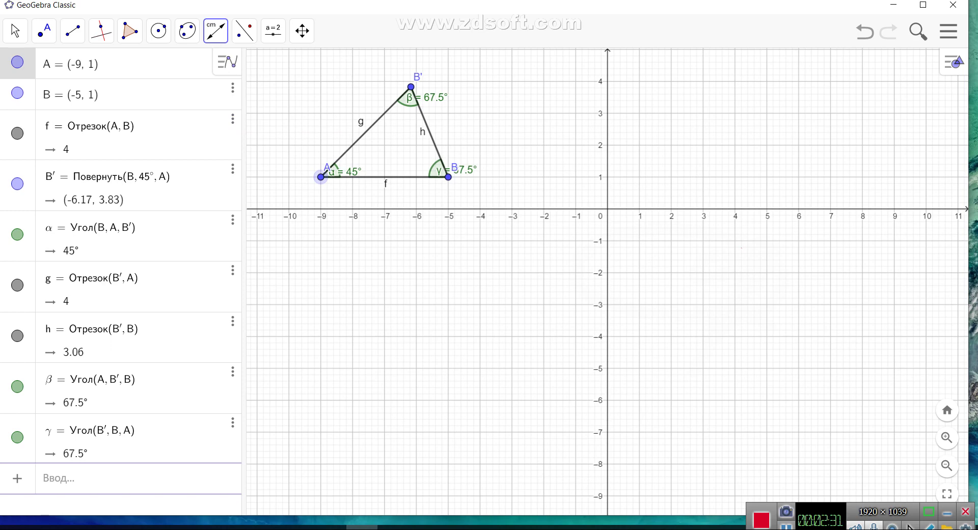
click(448, 176)
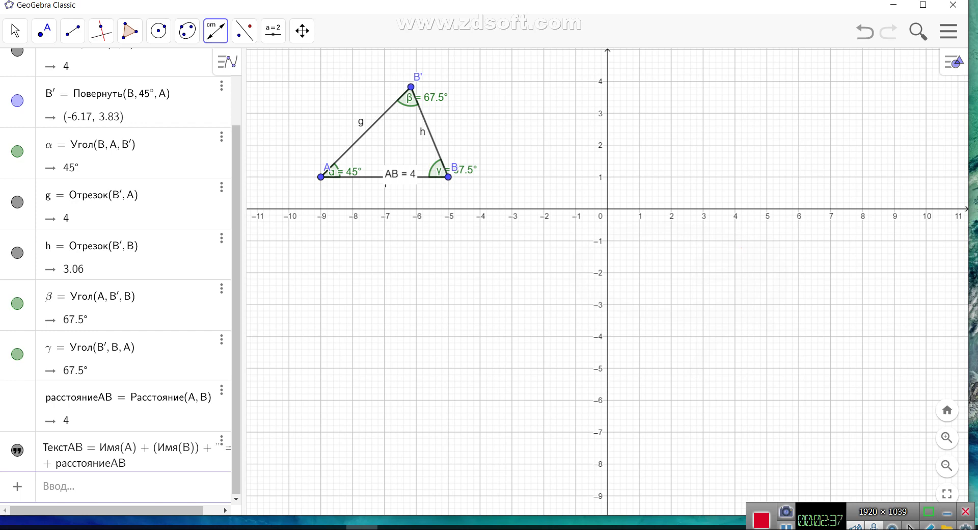
click(411, 86)
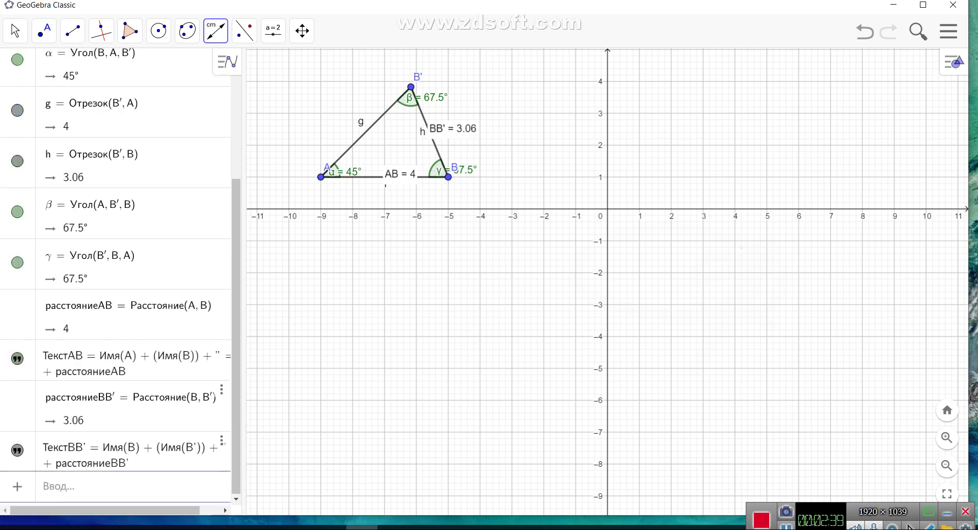
click(411, 86)
click(321, 177)
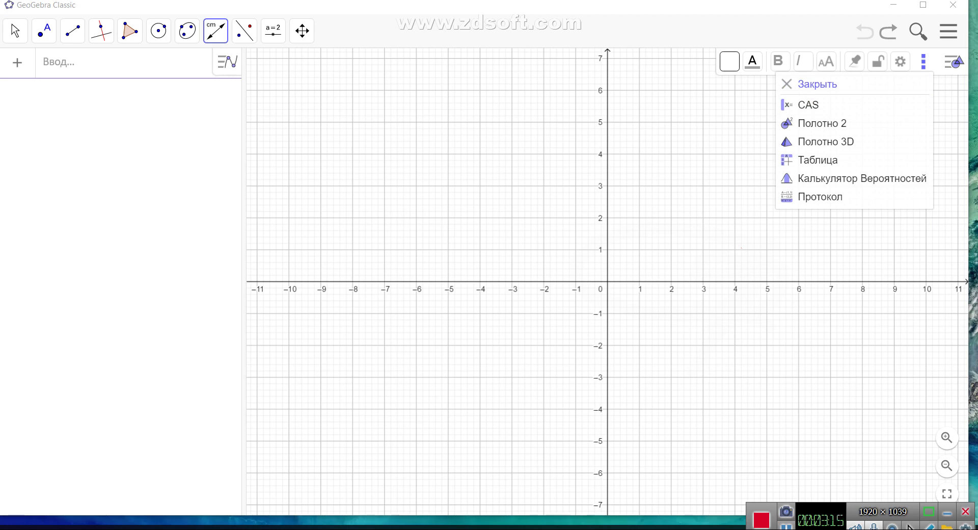
- Open the 3D graphics view (Полотно 3D), narrow the algebra view and give both graphics views about equal width
click(955, 61)
click(954, 62)
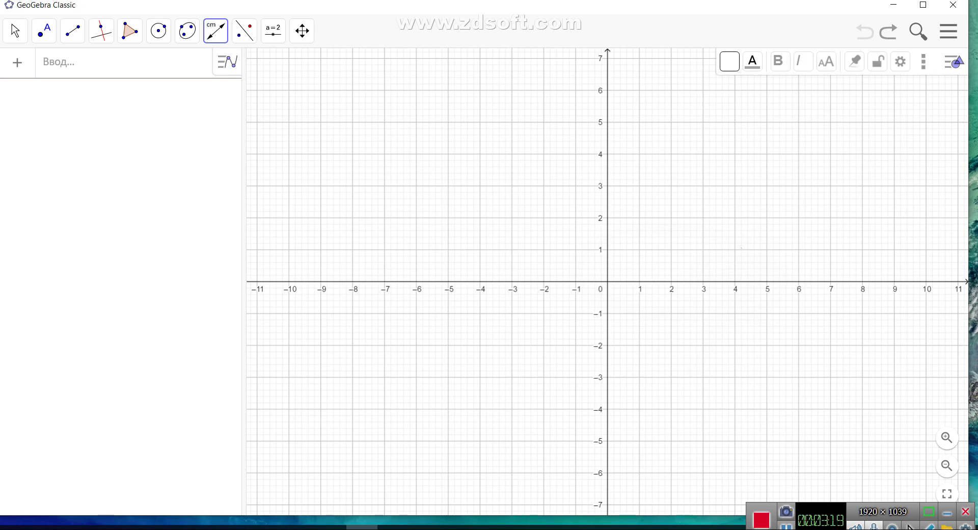
click(924, 61)
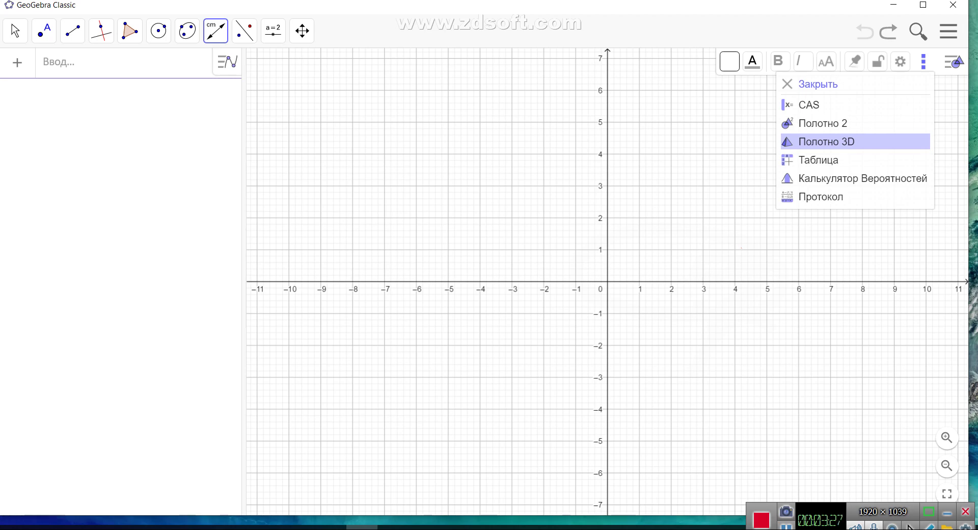
click(826, 142)
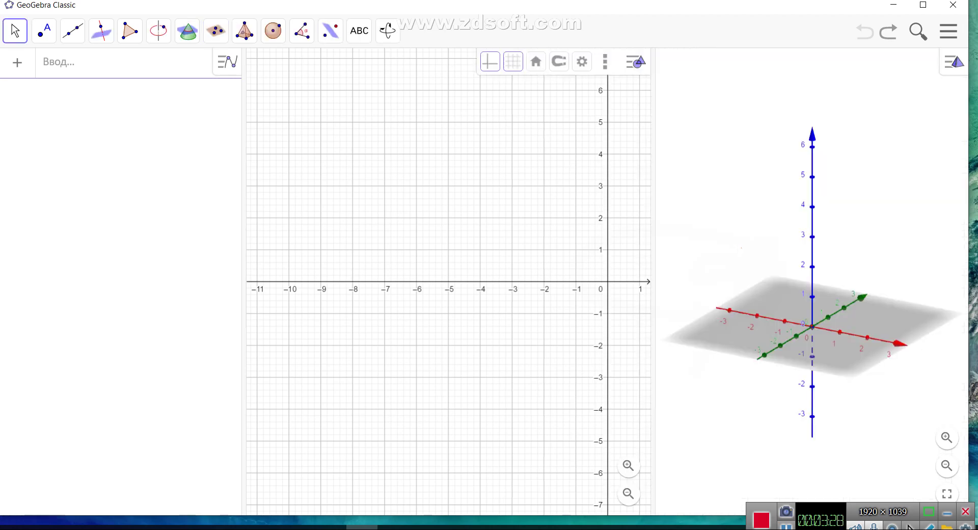
drag(653, 255, 500, 254)
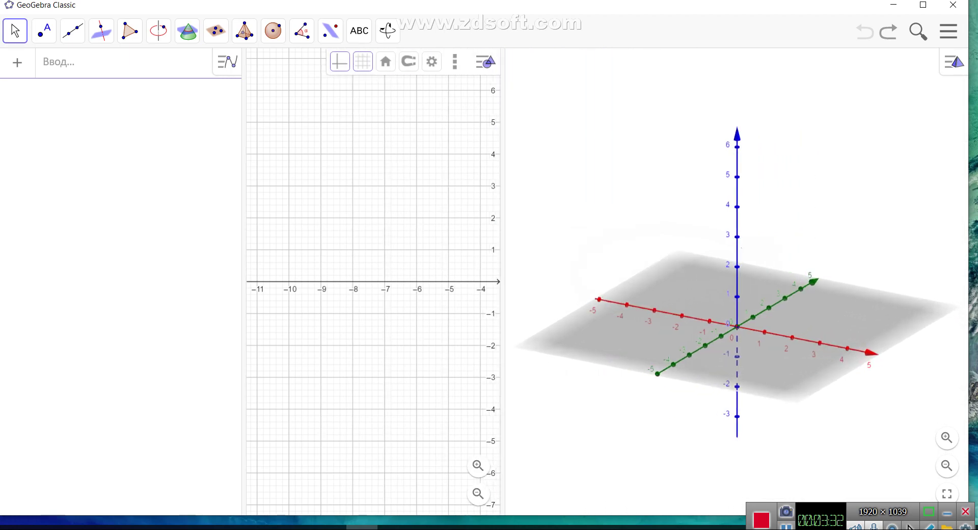
drag(243, 254, 60, 255)
drag(323, 255, 507, 255)
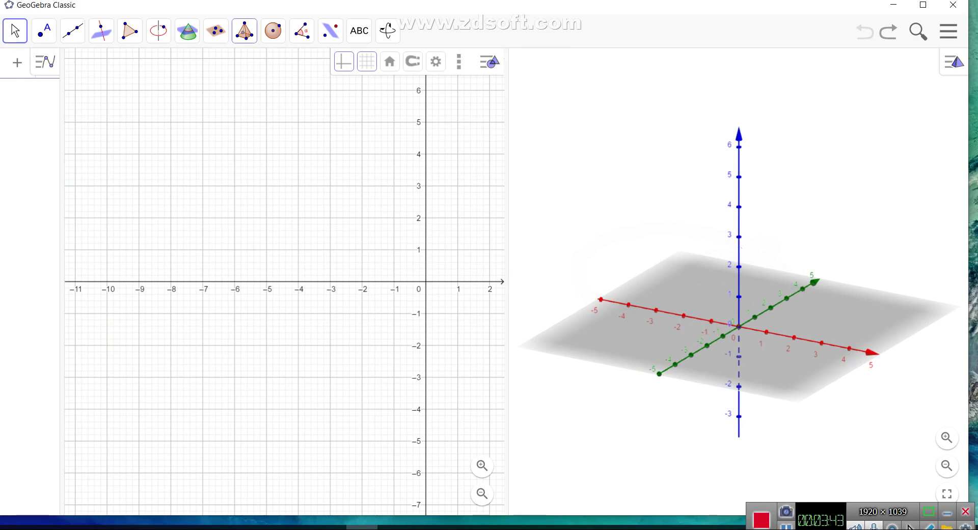
- Create a cone (Конус) with its base centre at the origin, apex at 5 on the vertical axis and radius 3
click(245, 31)
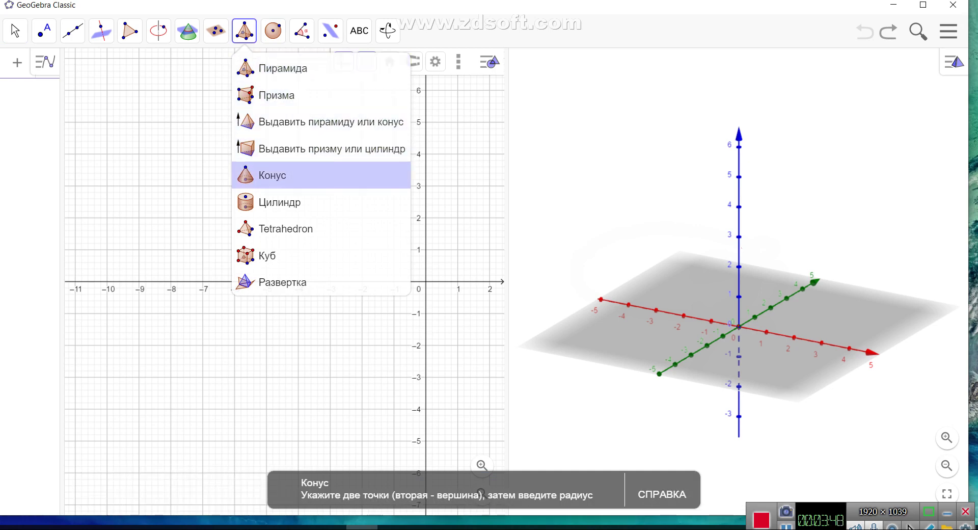
click(272, 175)
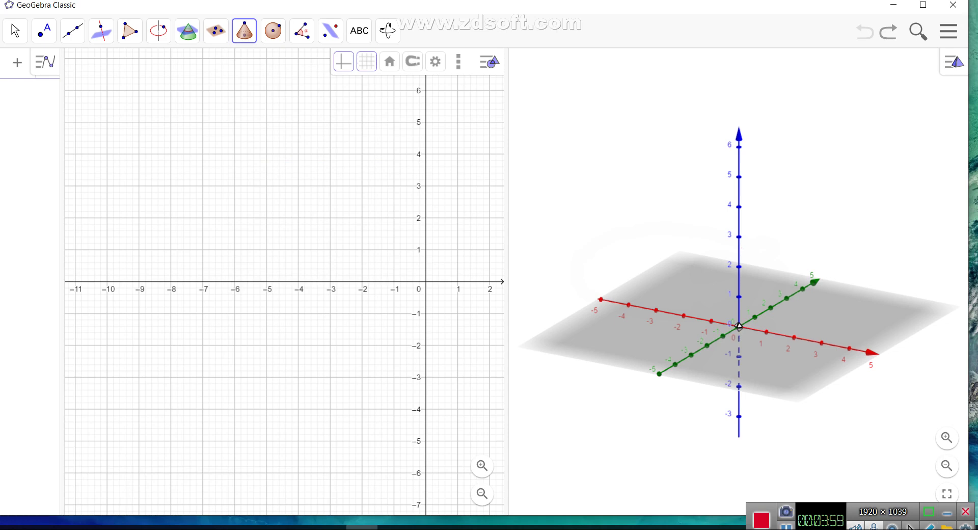
click(739, 327)
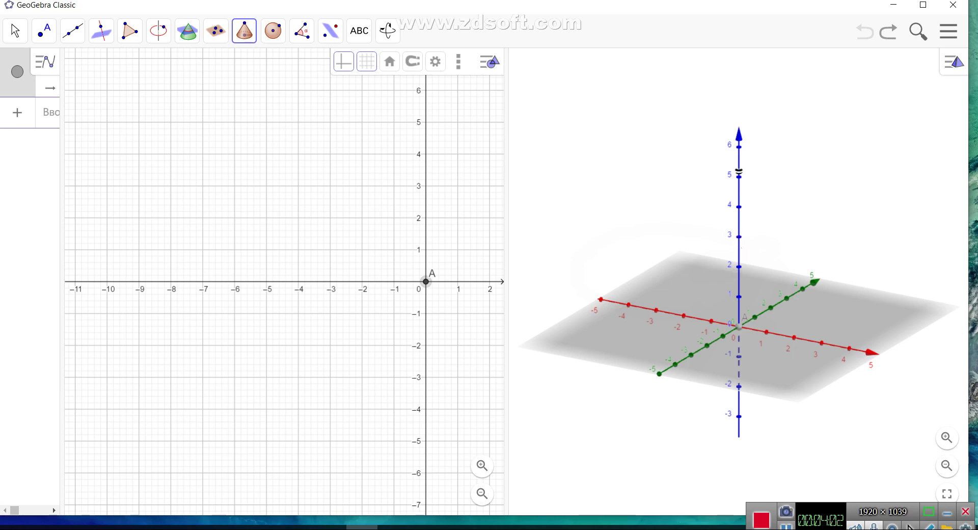
click(739, 177)
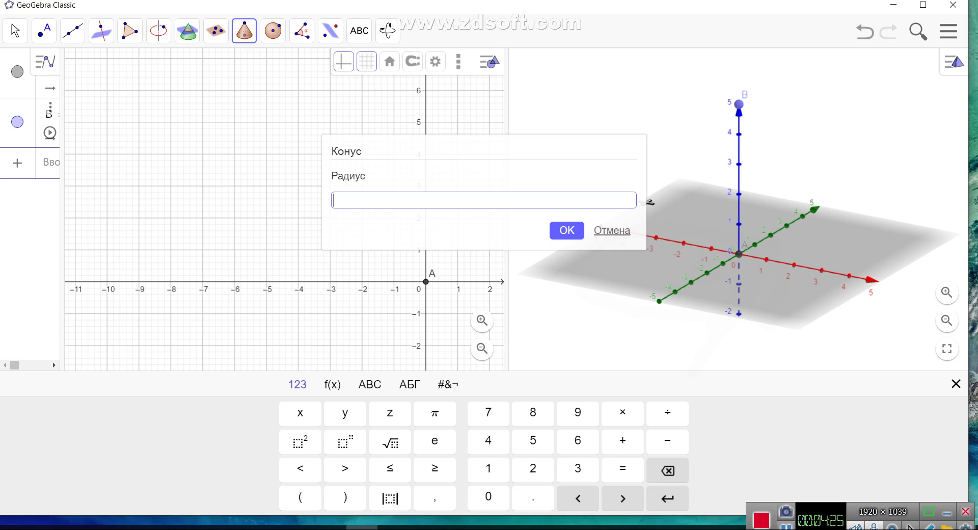
key(Num_Lock)
text(3)
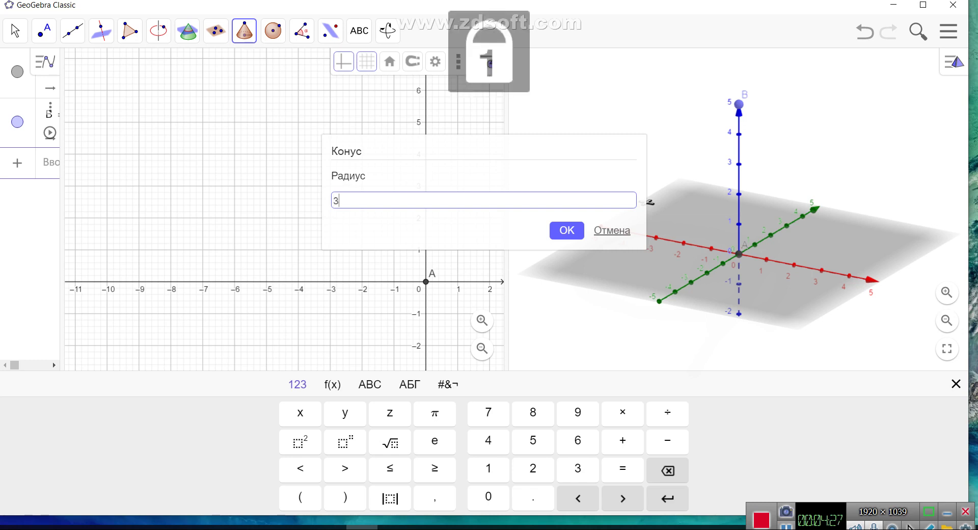
key(Return)
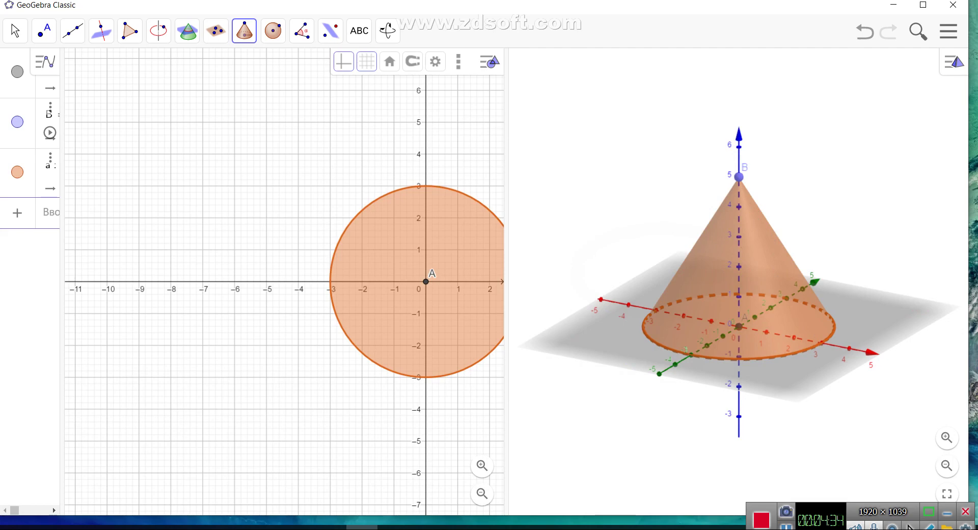
- Widen the 2D view to fit the whole base circle, and rotate the 3D view (Вращать чертёж) to examine the cone from above, below and the side
drag(506, 285, 540, 285)
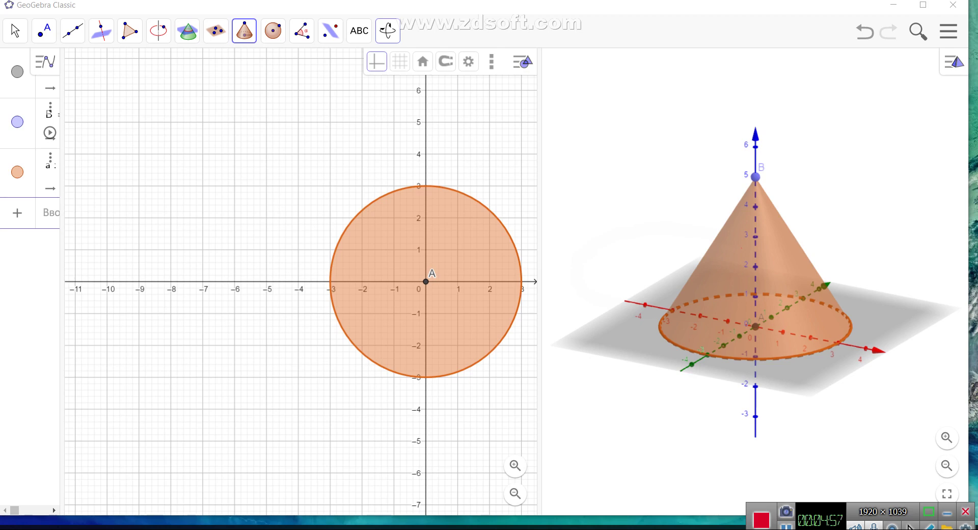
click(388, 31)
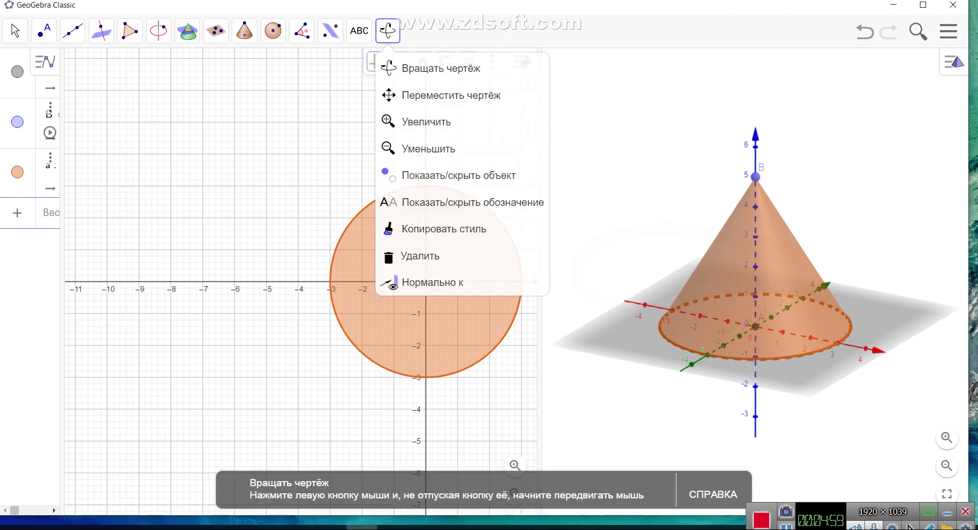
click(407, 68)
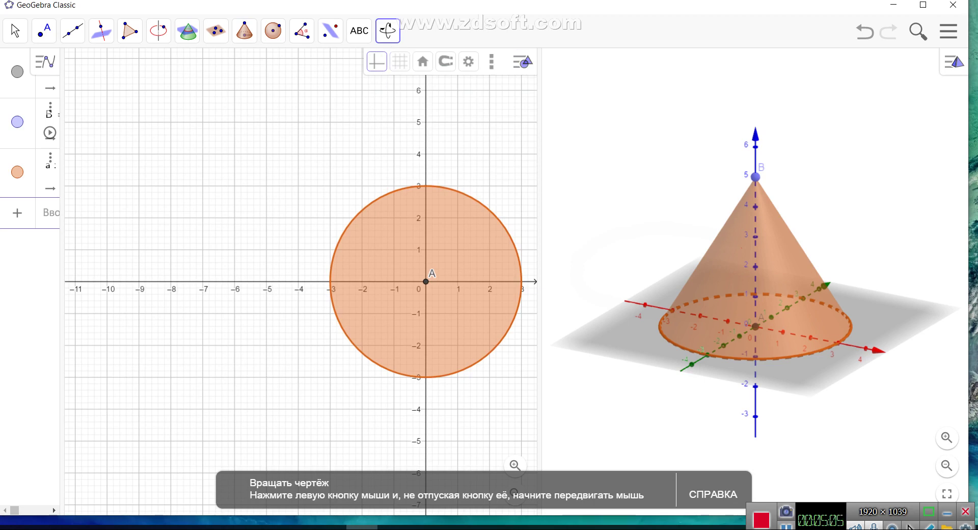
click(387, 30)
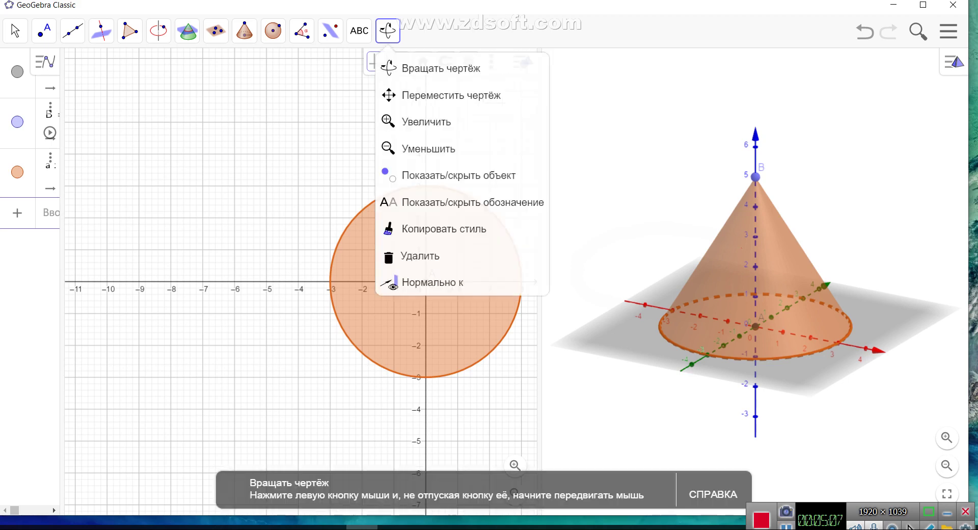
click(441, 68)
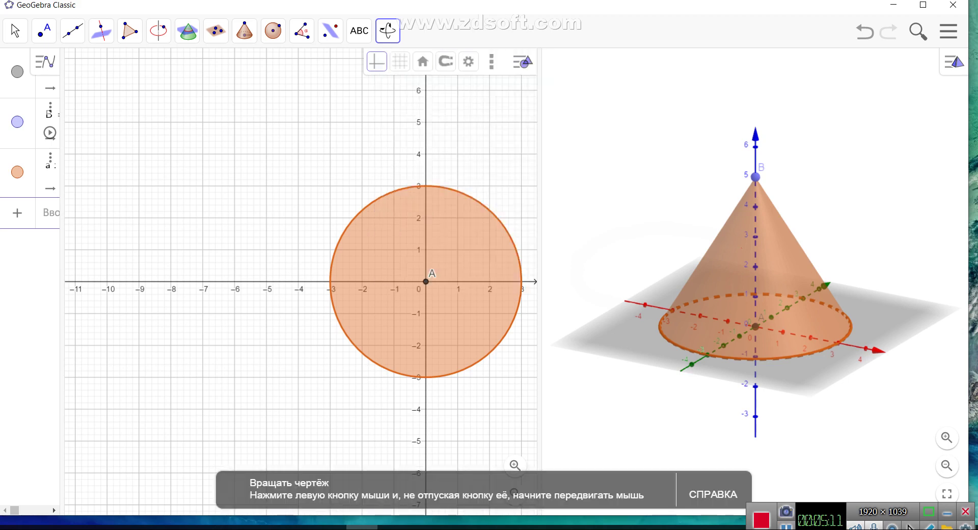
drag(795, 255, 753, 317)
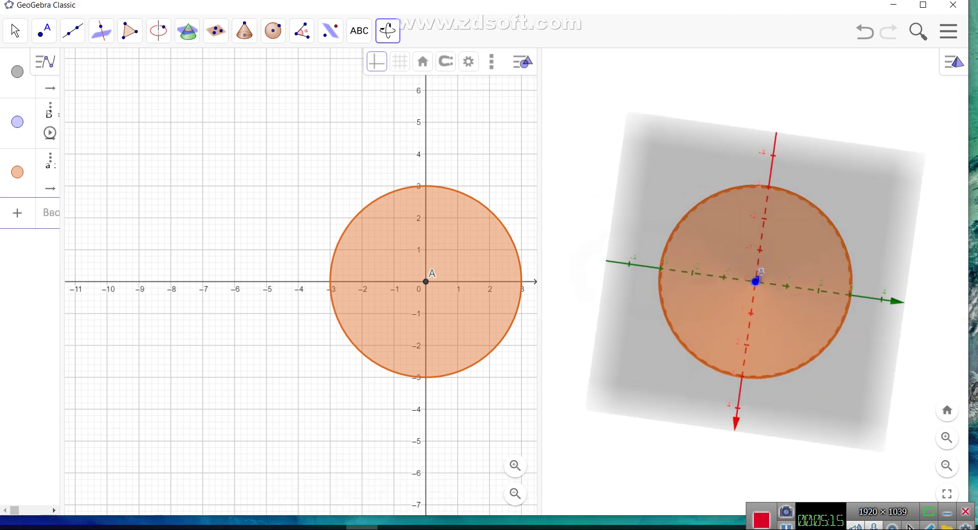
drag(753, 317, 702, 275)
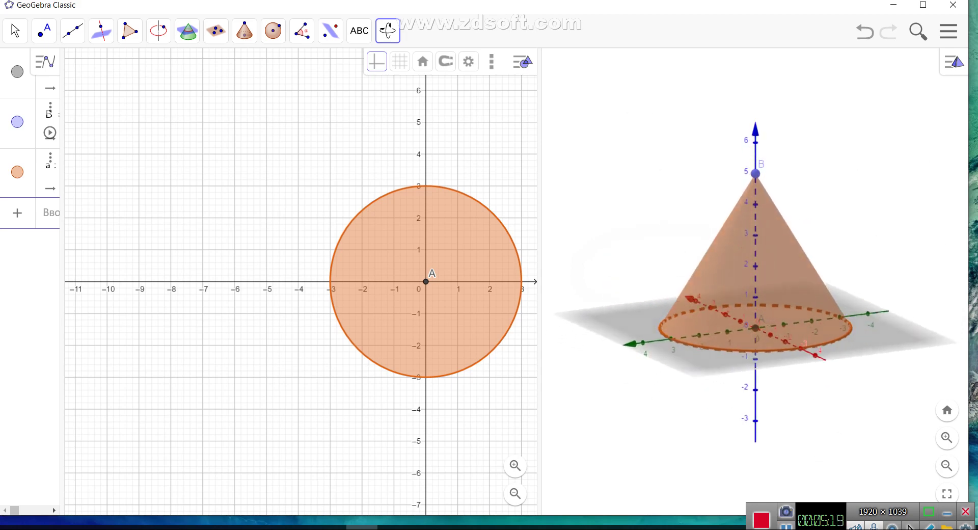
drag(742, 248, 691, 291)
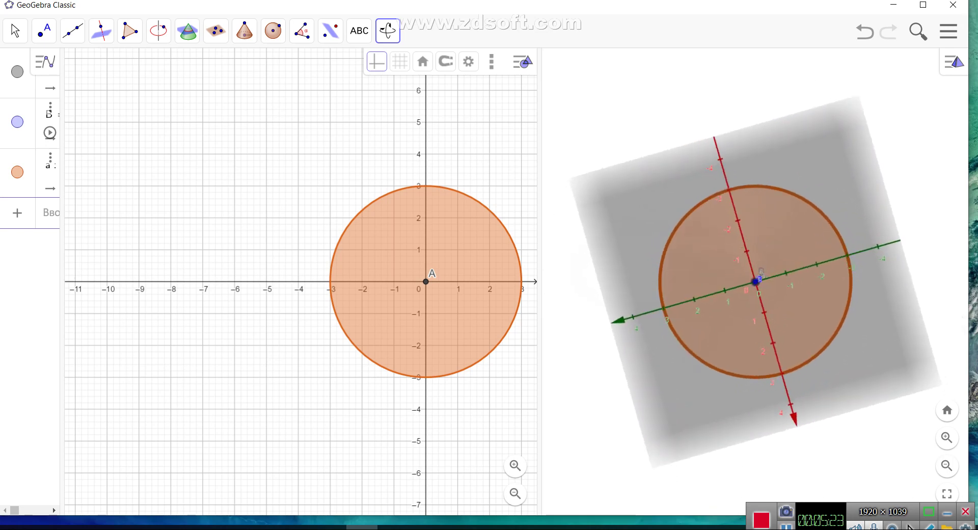
drag(754, 245, 681, 299)
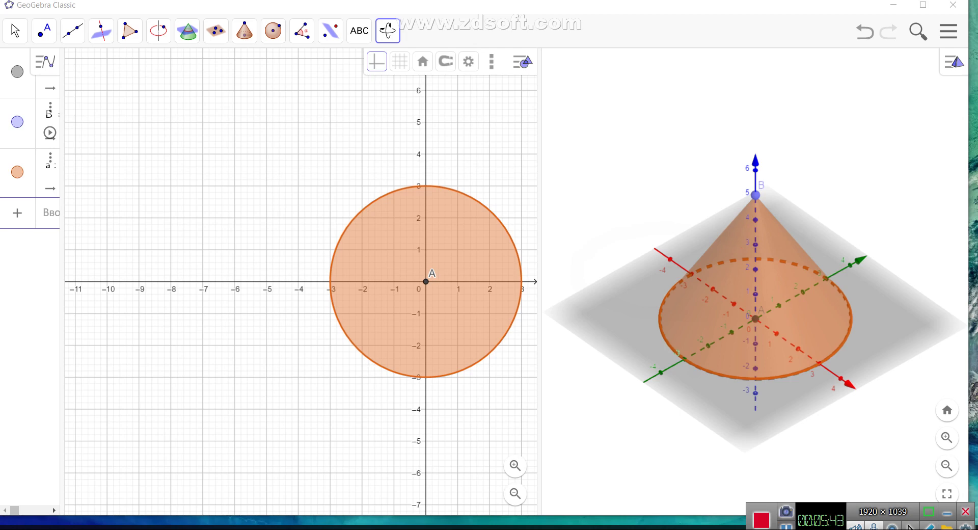
- Construct a plane through point A perpendicular to the vertical axis with the Perpendicular Plane tool (Перпендикулярная плоскость)
click(786, 527)
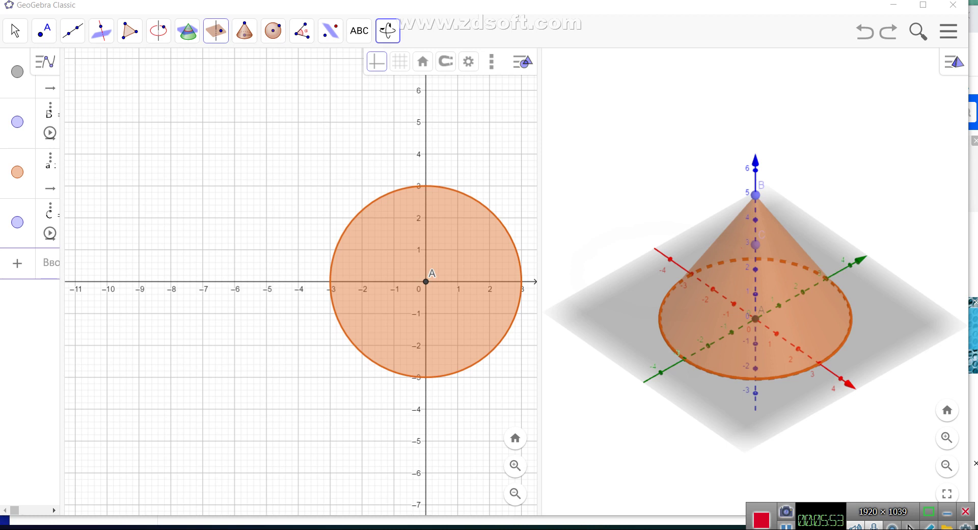
click(216, 31)
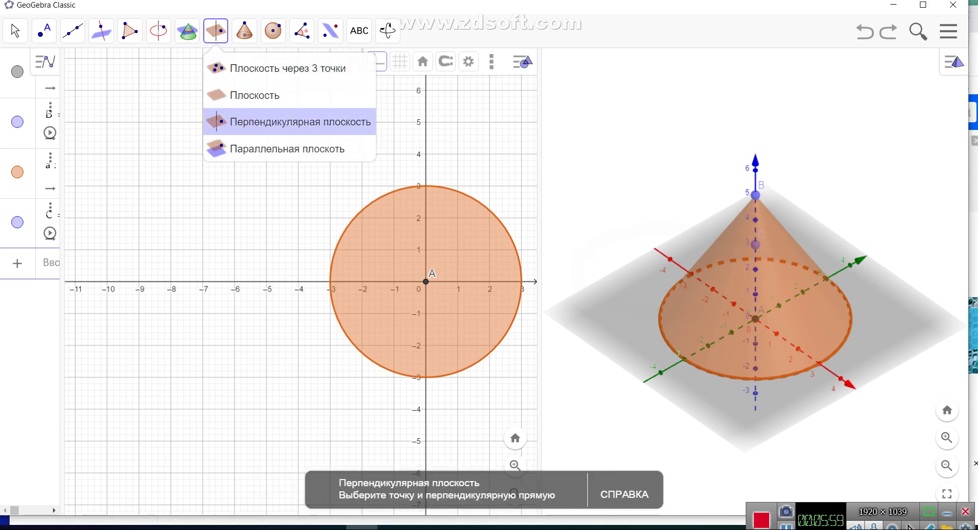
key(Escape)
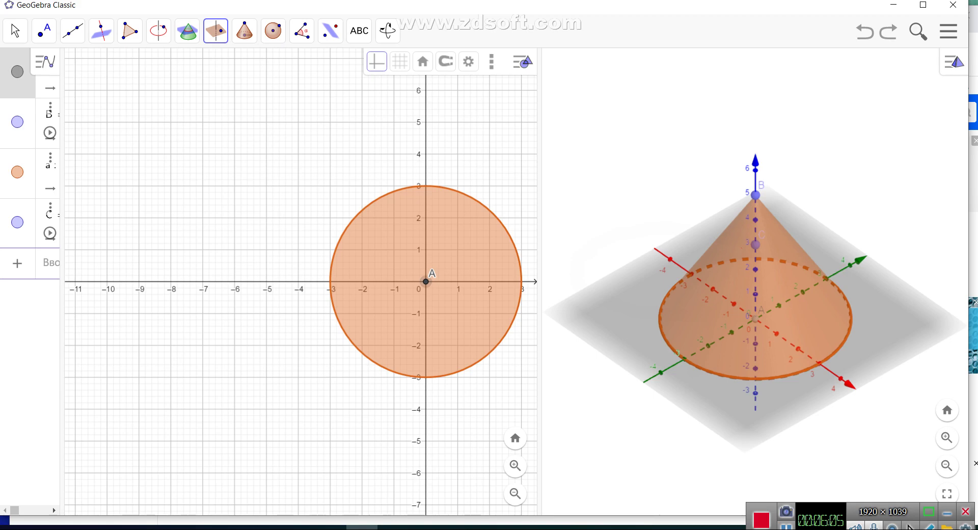
click(426, 281)
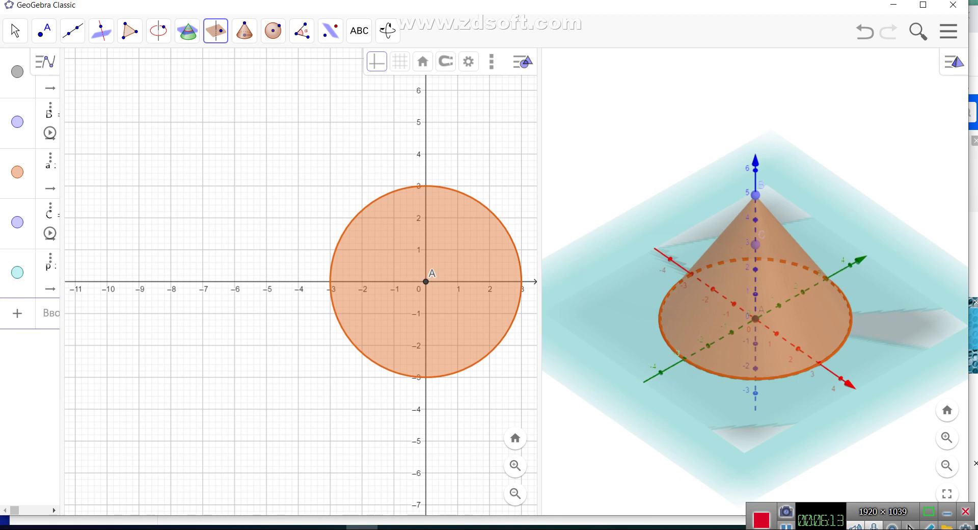
- Construct a second perpendicular plane through point A, this time perpendicular to the green axis, cutting the cone vertically
click(786, 527)
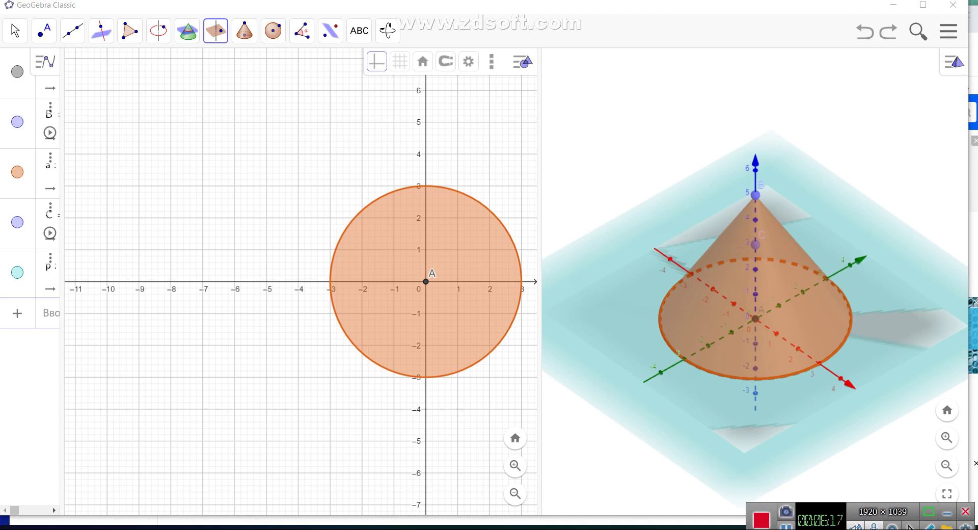
click(216, 31)
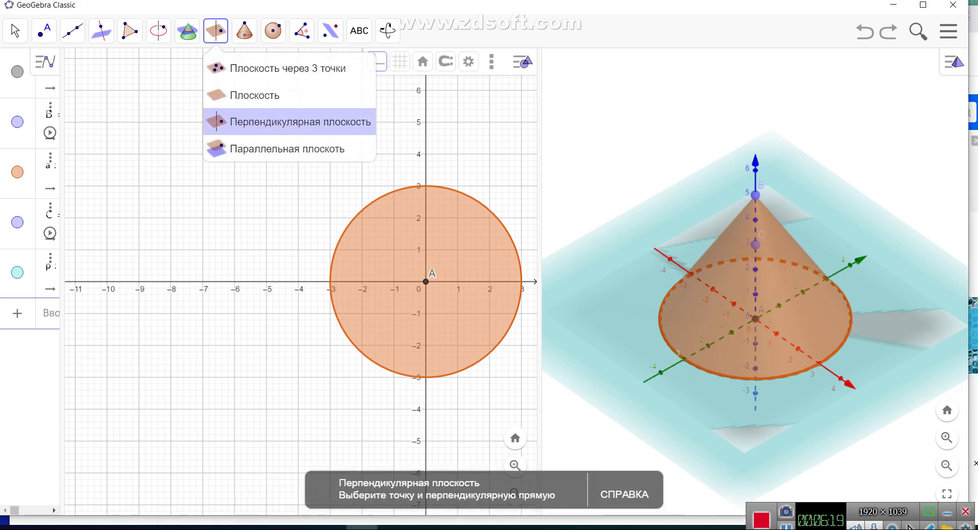
click(265, 123)
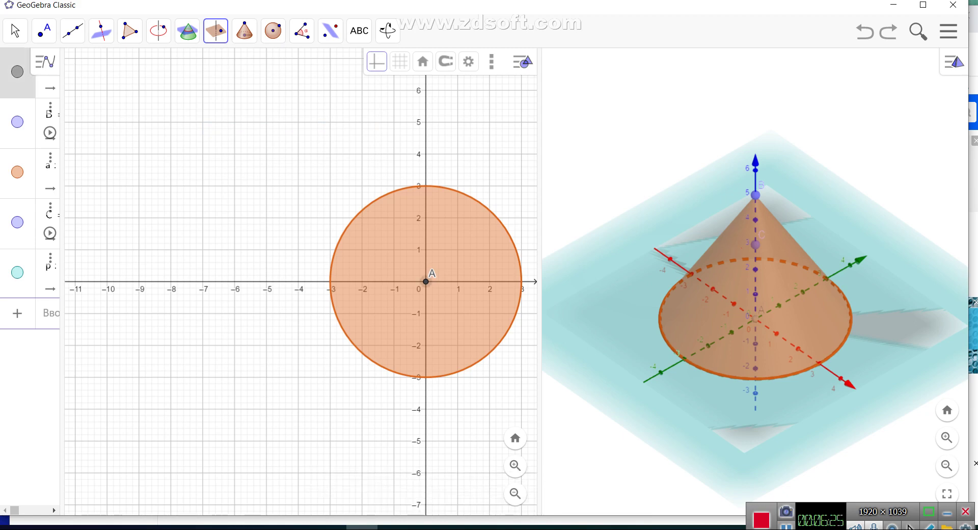
click(840, 270)
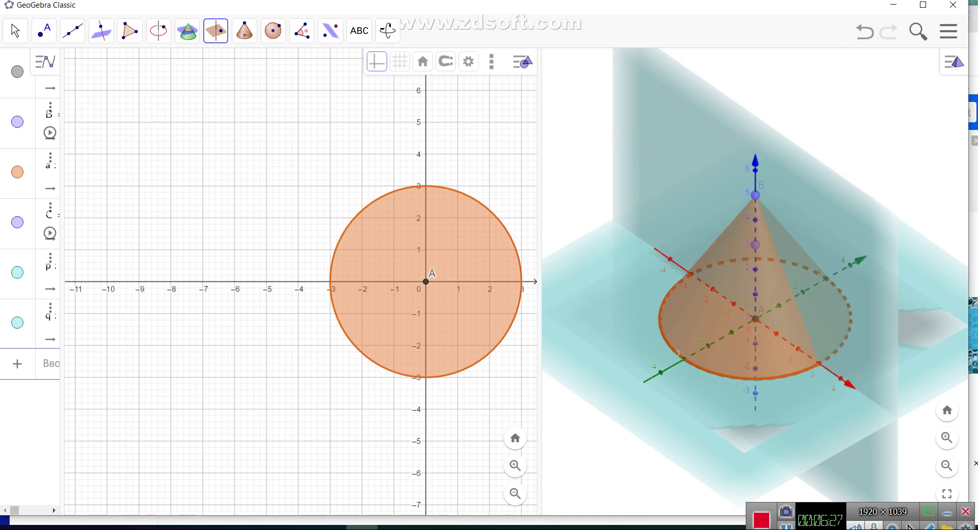
- Rotate the 3D view (Вращать чертёж) to examine the cone and both planes from the front, and switch to the presentation's closing slide
click(387, 30)
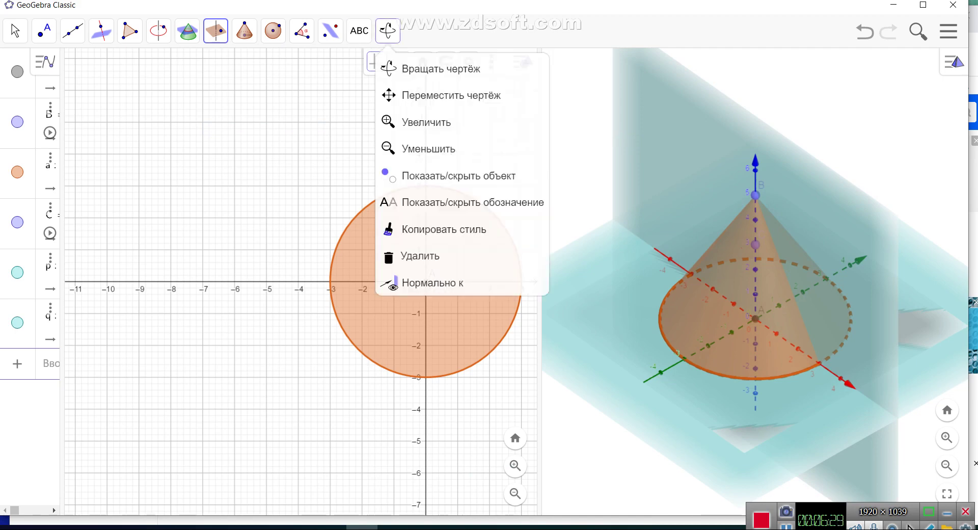
click(442, 68)
drag(805, 326, 817, 301)
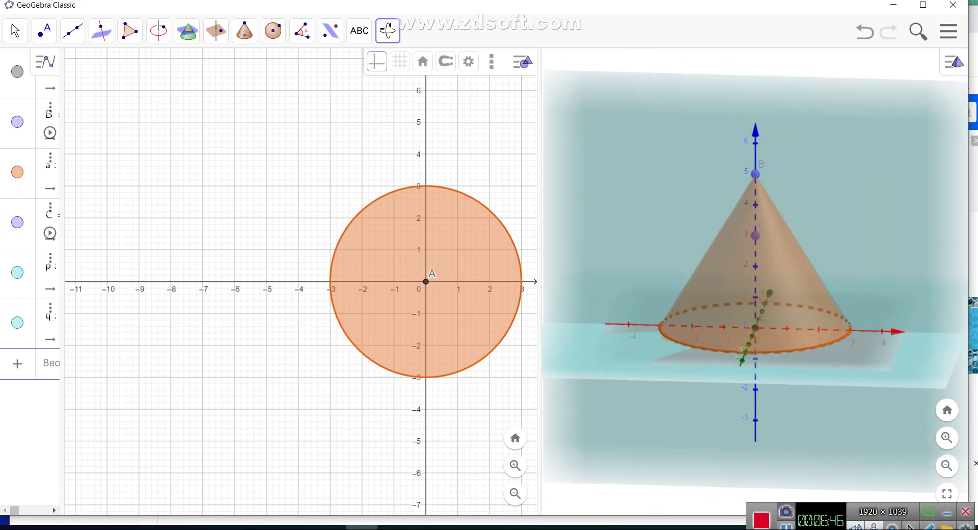
key(alt+Tab)
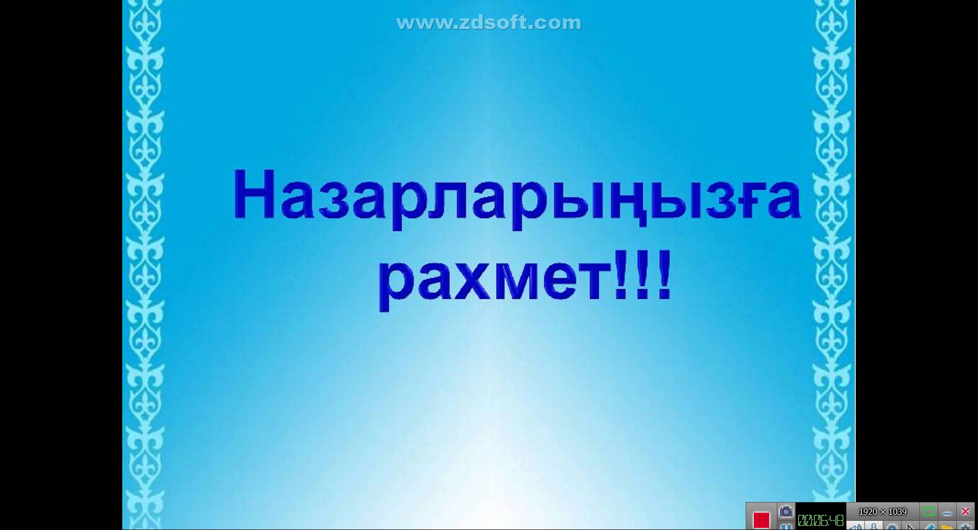